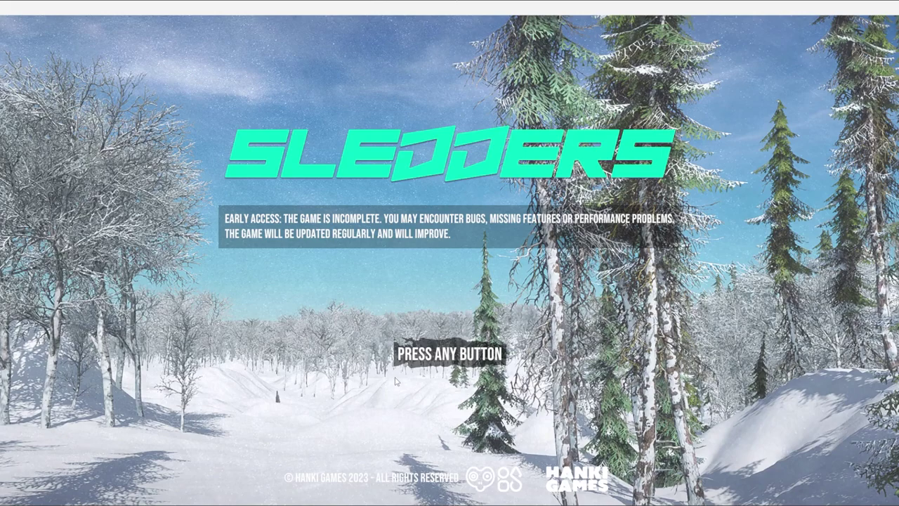
Switch to File Explorer and open the RaceTimer folder inside the Sledders Mods folder.
key("alt+Tab")
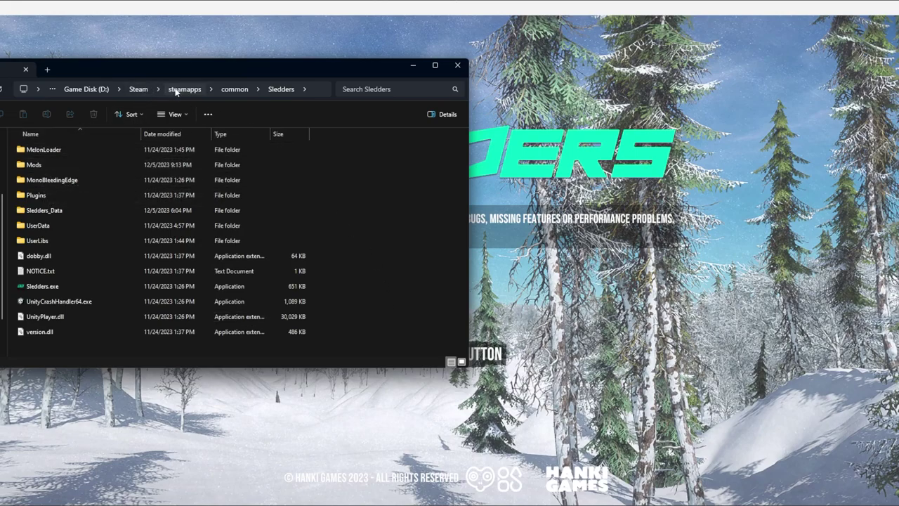
left_click(48, 166)
double_click(36, 166)
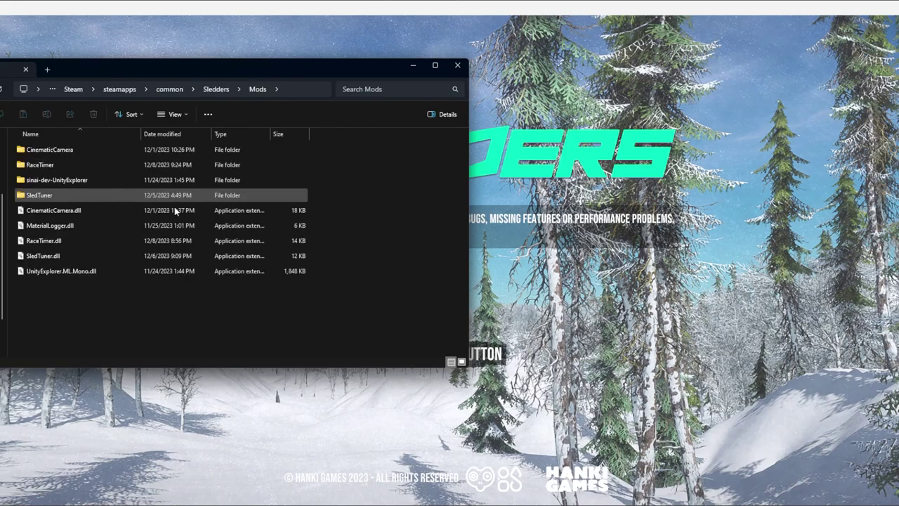
left_click(44, 241)
left_click(91, 164, "ctrl")
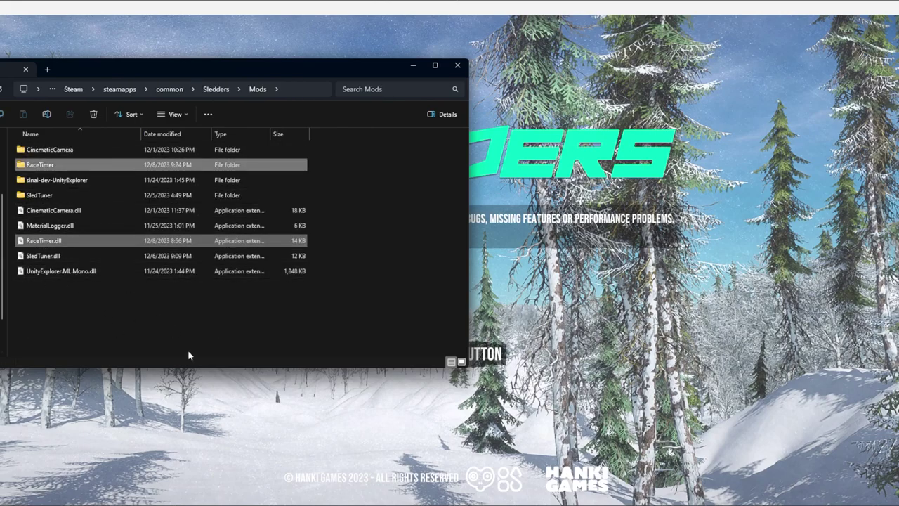
double_click(61, 164)
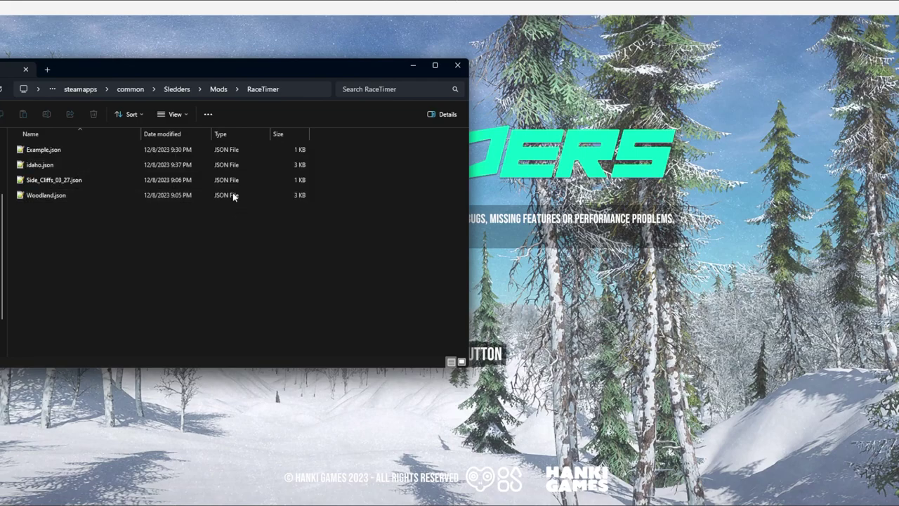
Open Example.json in Notepad++ and move its window clear of the folder's file list.
left_click(59, 151)
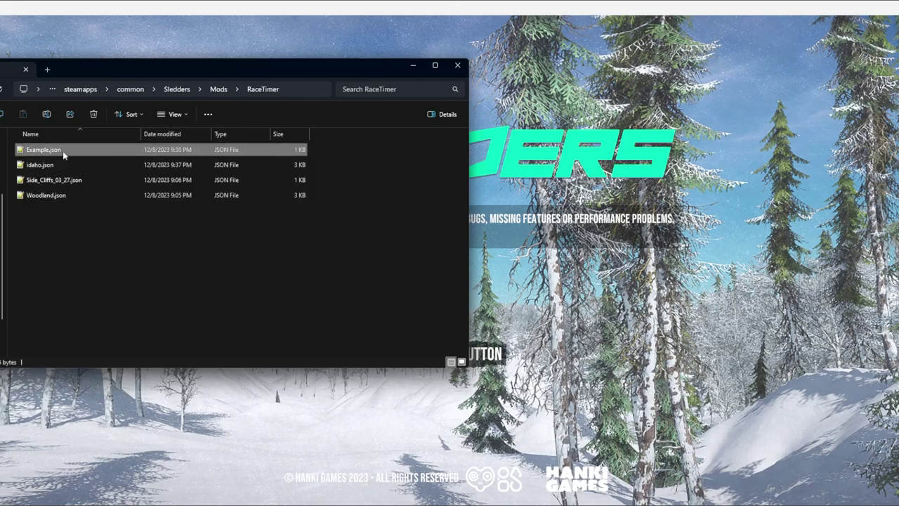
double_click(49, 151)
left_click_drag(432, 74, 461, 84)
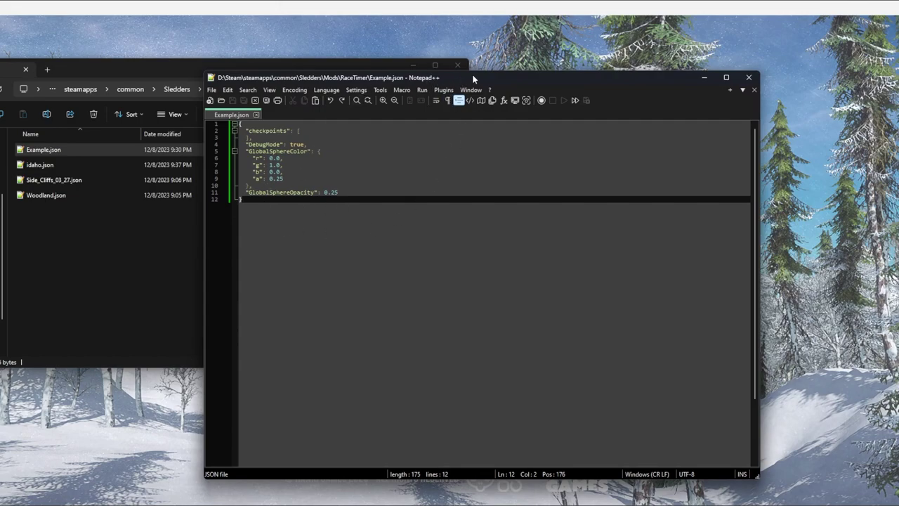
left_click_drag(474, 79, 541, 48)
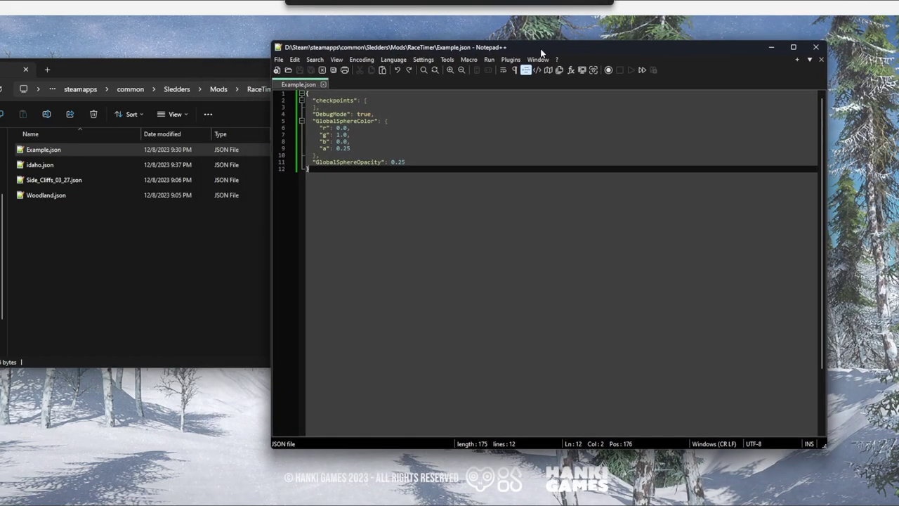
Examine the checkpoints, DebugMode, GlobalSphereColor and GlobalSphereOpacity settings in Example.json.
left_click_drag(424, 211, 307, 93)
left_click(426, 175)
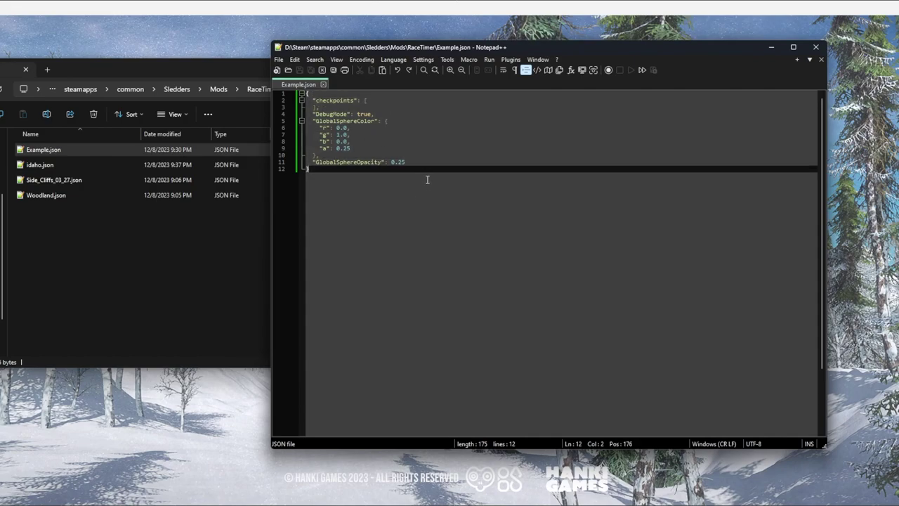
left_click_drag(362, 197, 306, 93)
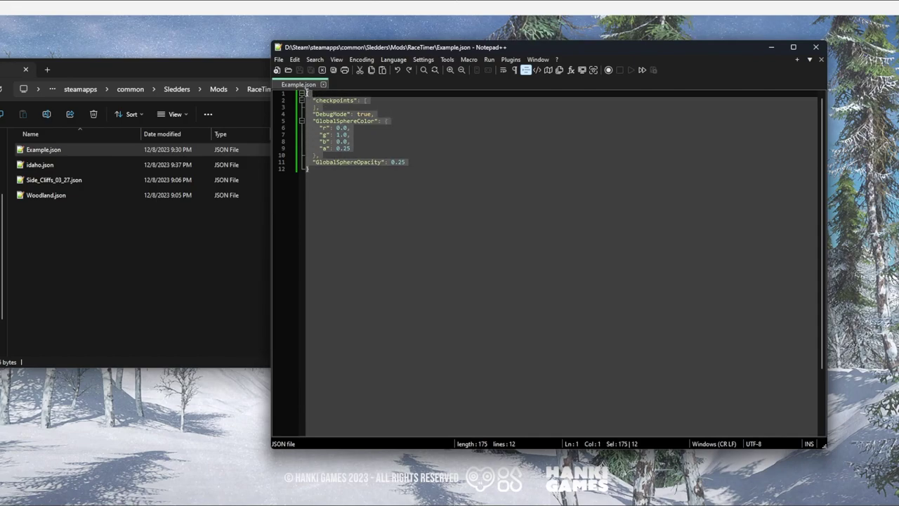
left_click(347, 115)
left_click_drag(421, 190, 309, 93)
left_click(404, 163)
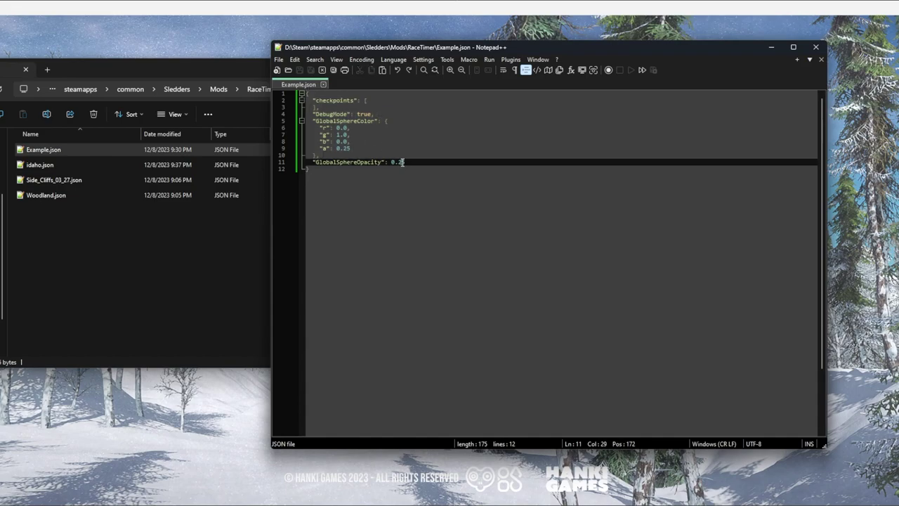
left_click(364, 113)
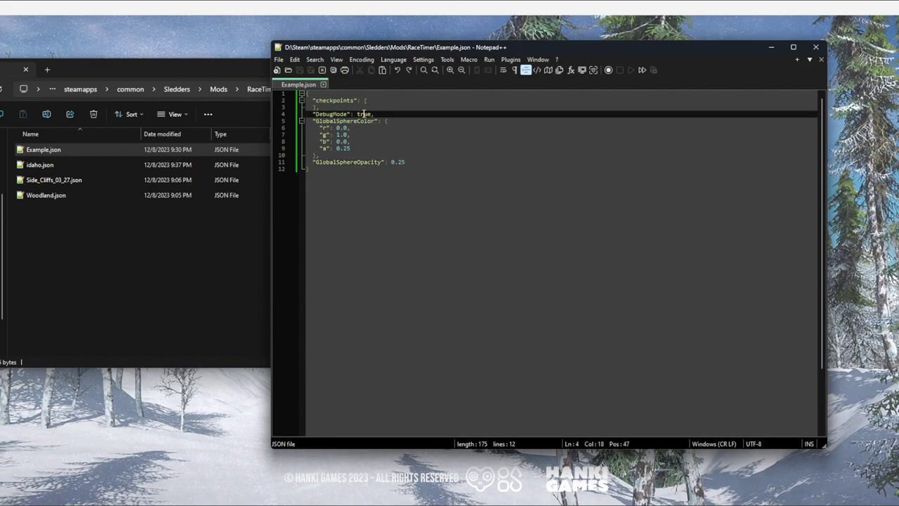
left_click(401, 121)
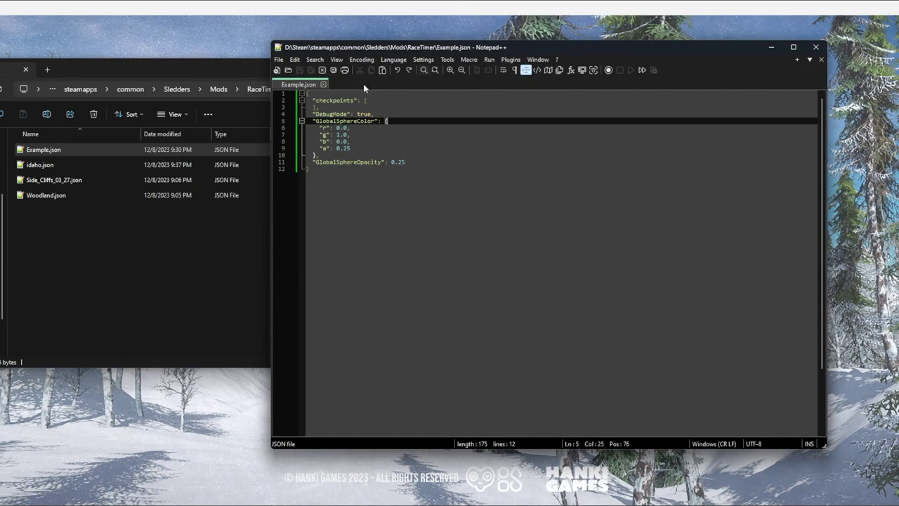
left_click(361, 114)
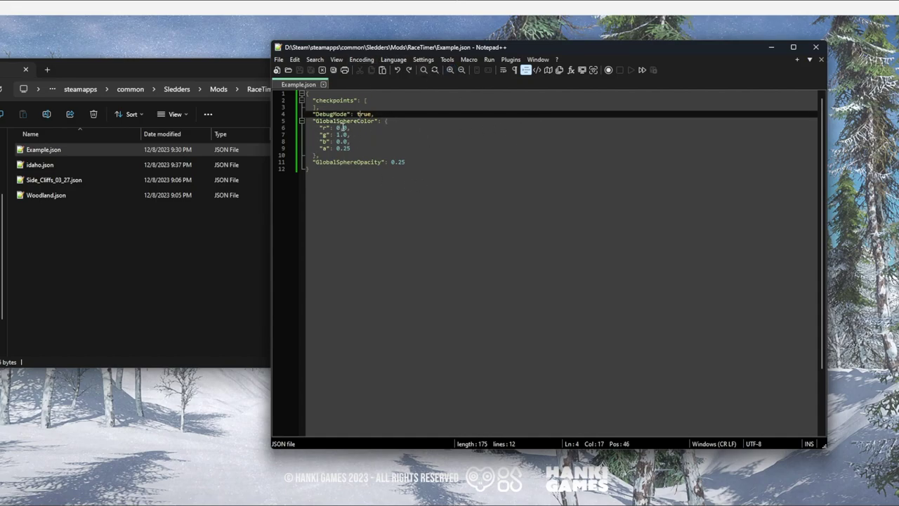
Make the GlobalSphereColor red in Example.json by setting "r" to 1.0 and "g" to 0.0.
left_click(338, 128)
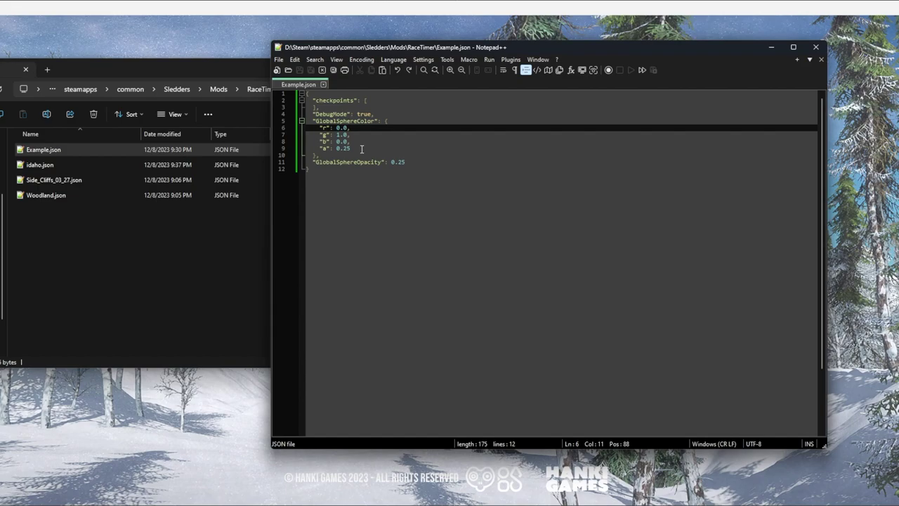
key("BackSpace")
type("1")
key("Down")
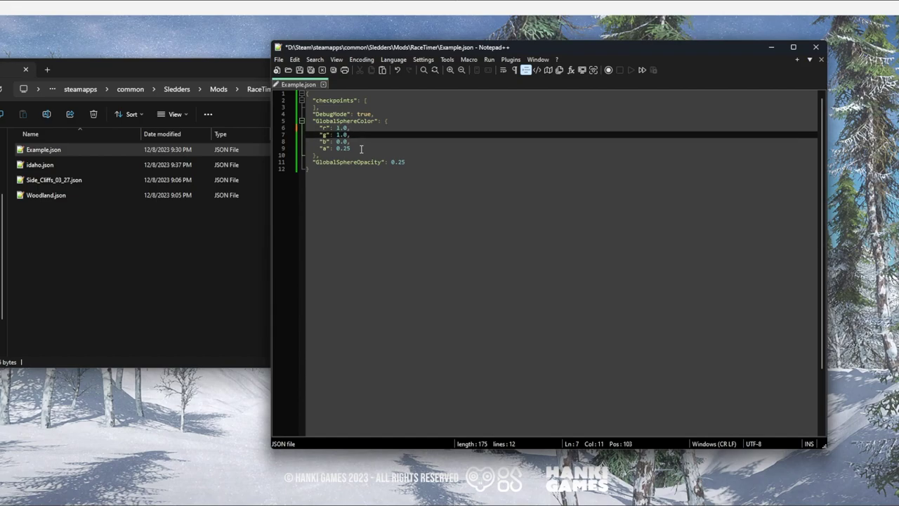
key("BackSpace")
type("0")
Review the GlobalSphereColor channels and compare the alpha value "a" with GlobalSphereOpacity.
left_click_drag(363, 141, 335, 127)
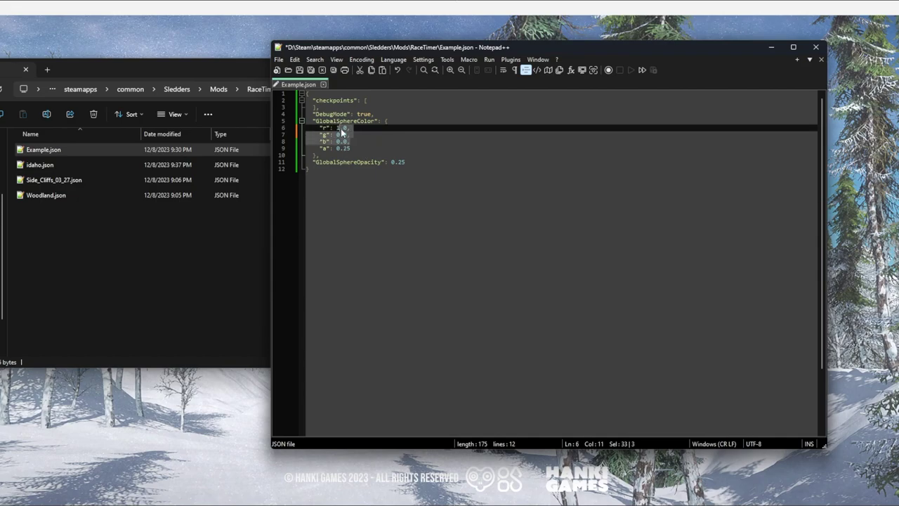
left_click(339, 128)
left_click(351, 149)
left_click_drag(356, 148, 343, 148)
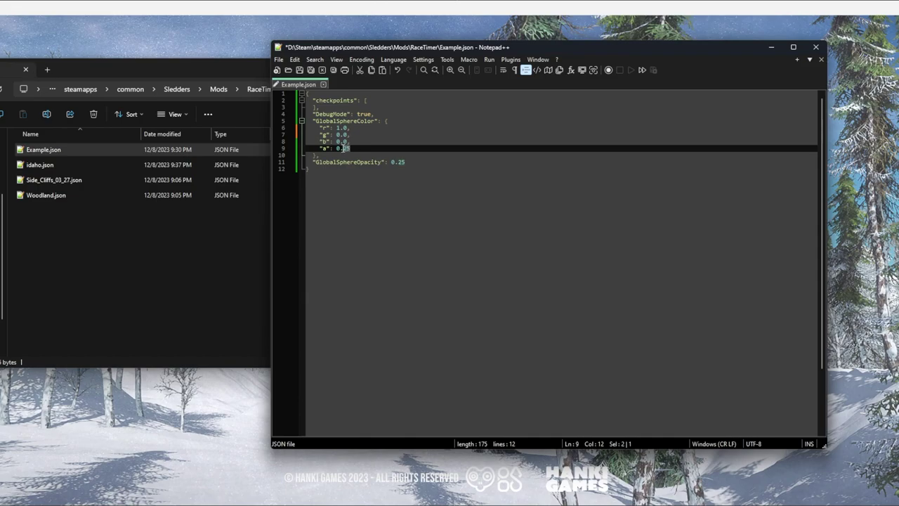
left_click(419, 163)
left_click(359, 149)
left_click(418, 163)
left_click(370, 148)
left_click(413, 163)
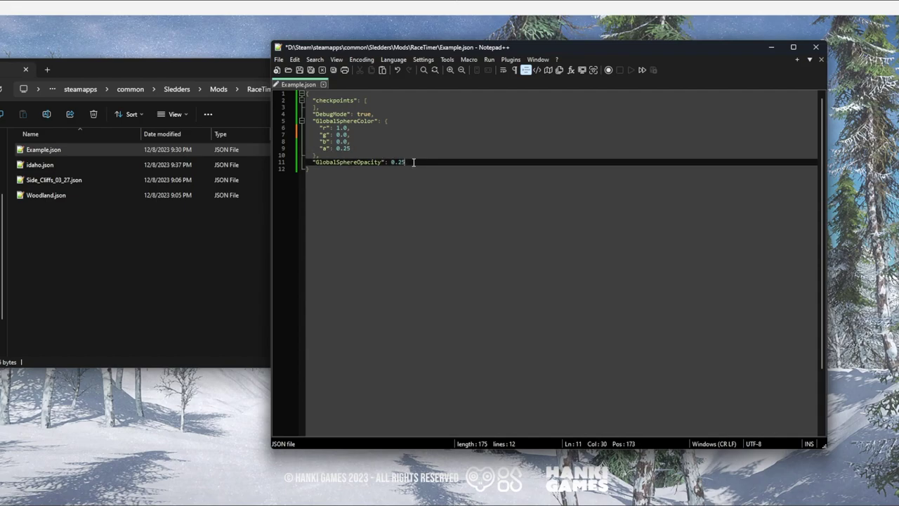
left_click(361, 147)
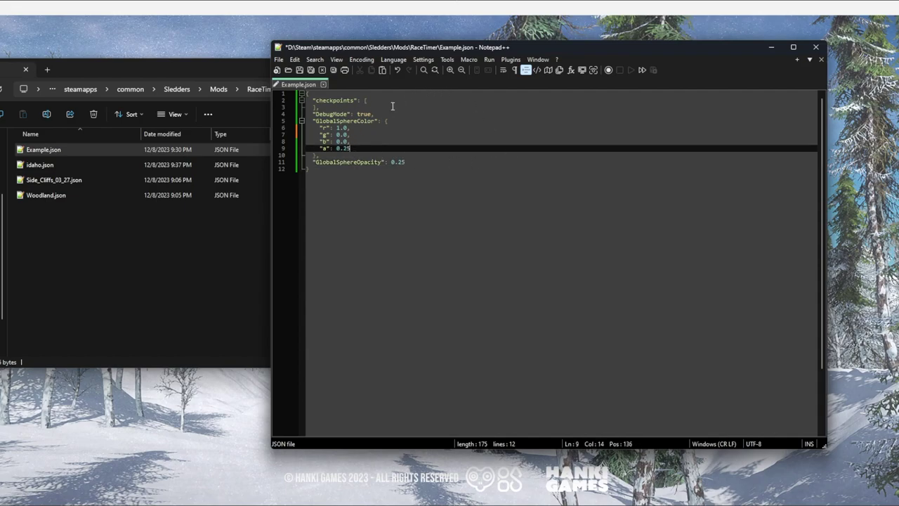
Copy the entire contents of Example.json to the clipboard.
left_click(449, 189)
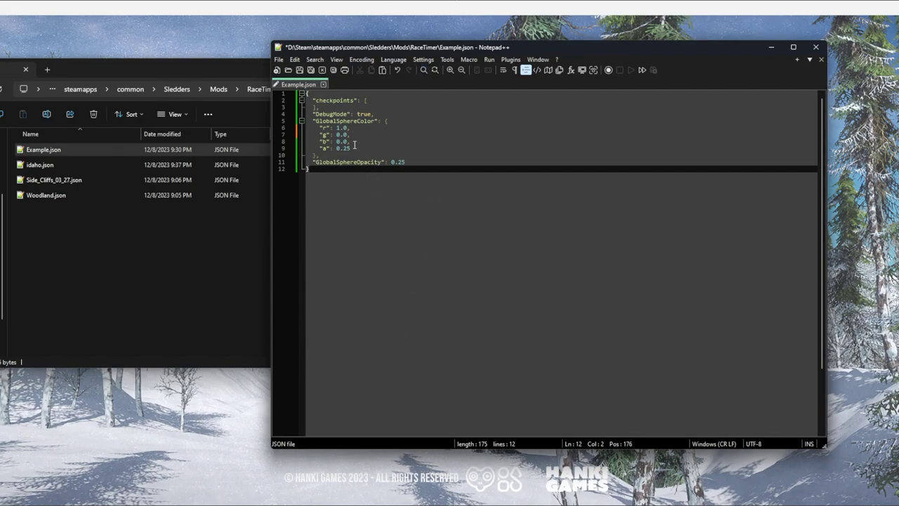
key("ctrl+a")
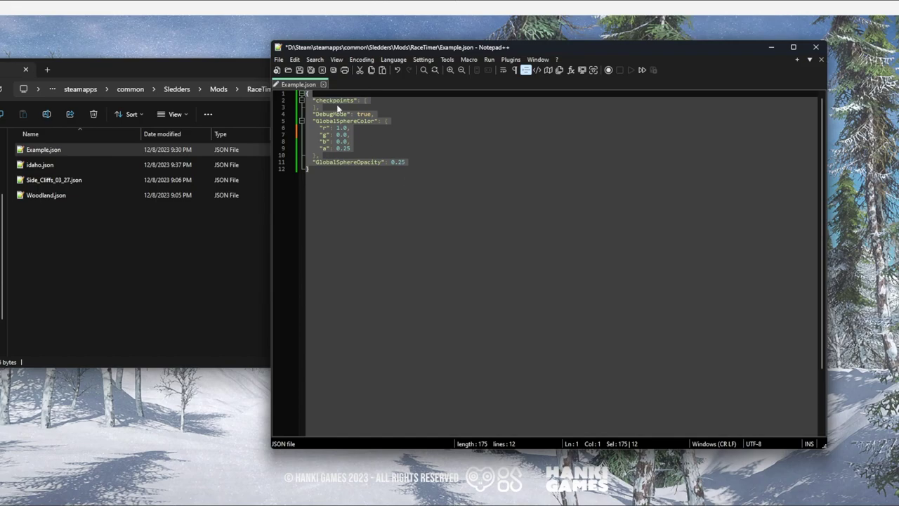
left_click(295, 59)
mouse_move(315, 59)
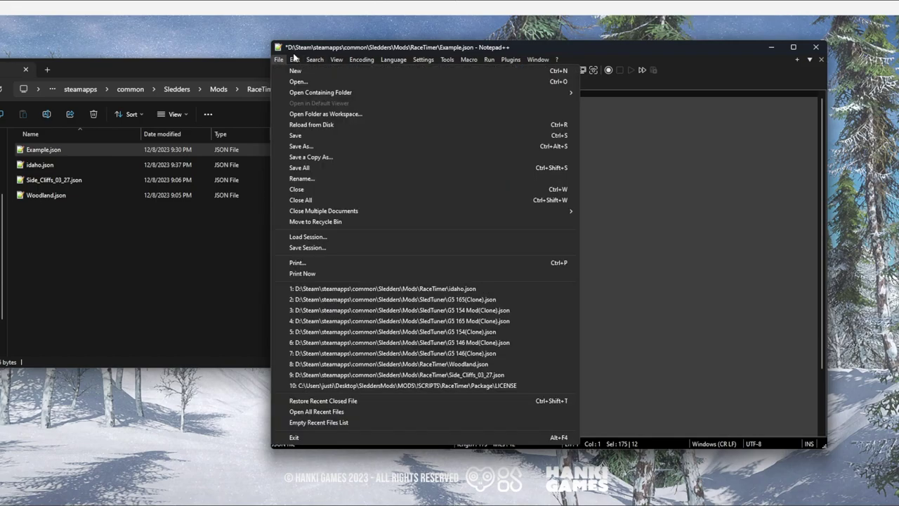
left_click(316, 108)
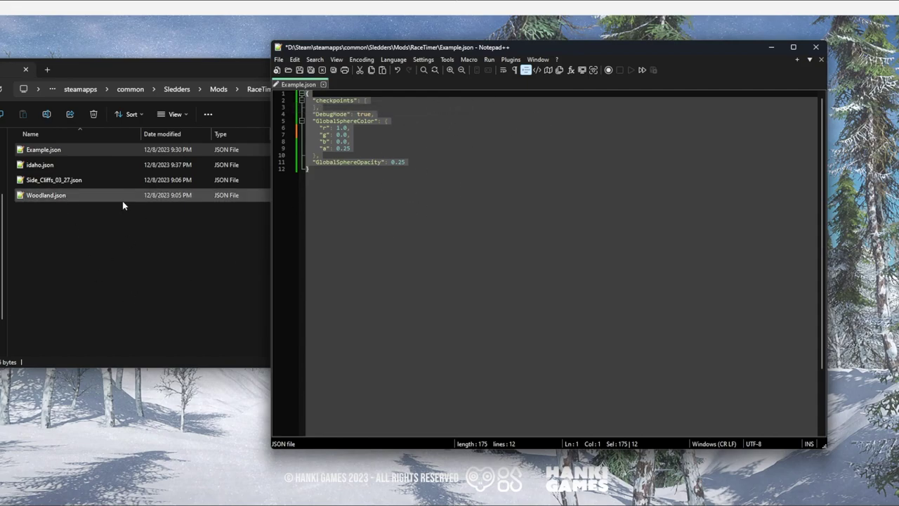
Return to the RaceTimer folder, look over its track files and open idaho.json in Notepad++.
left_click(107, 67)
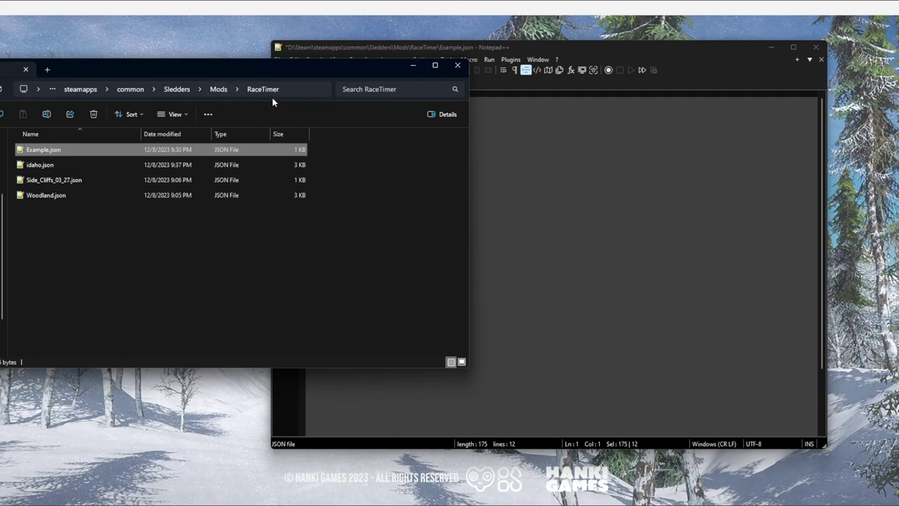
left_click_drag(69, 238, 45, 157)
left_click(67, 238)
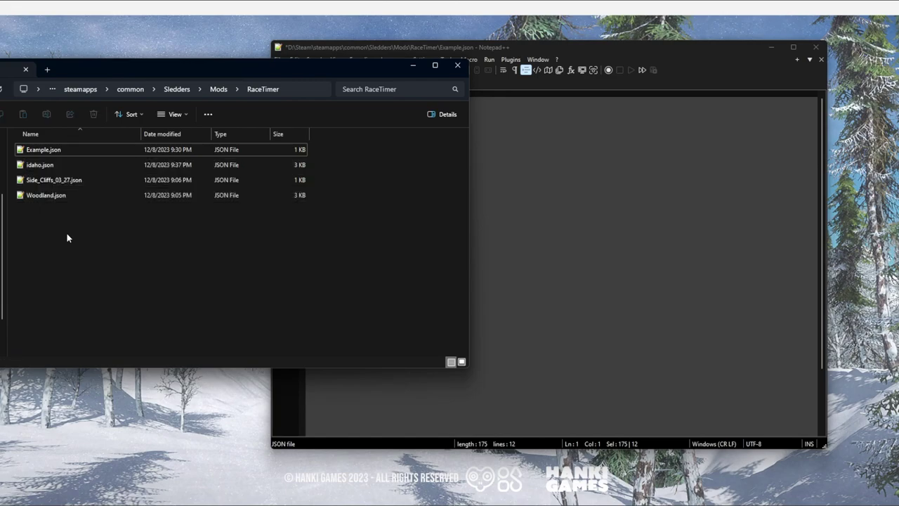
left_click_drag(63, 224, 39, 165)
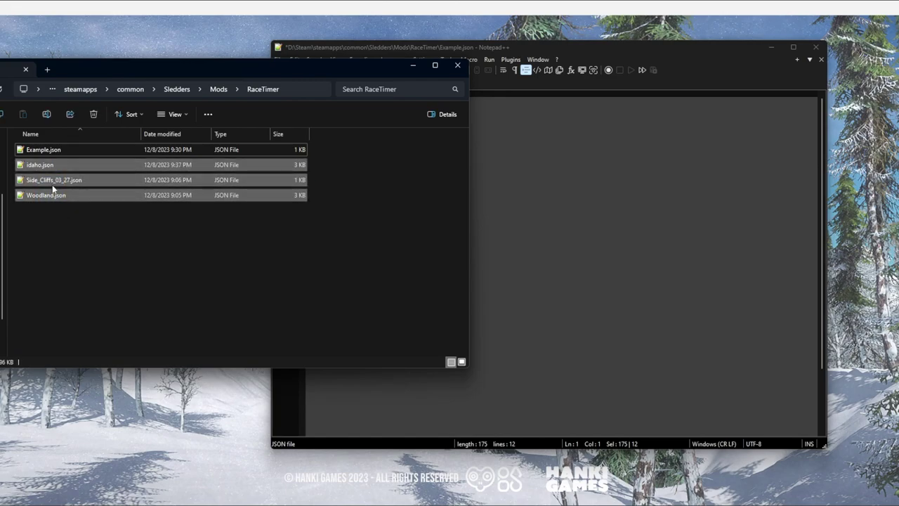
left_click(55, 168)
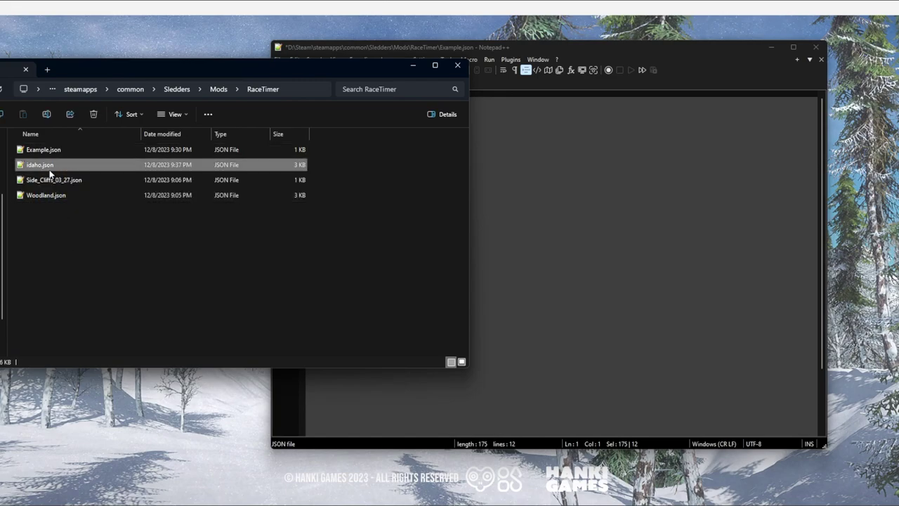
left_click(63, 181, "ctrl")
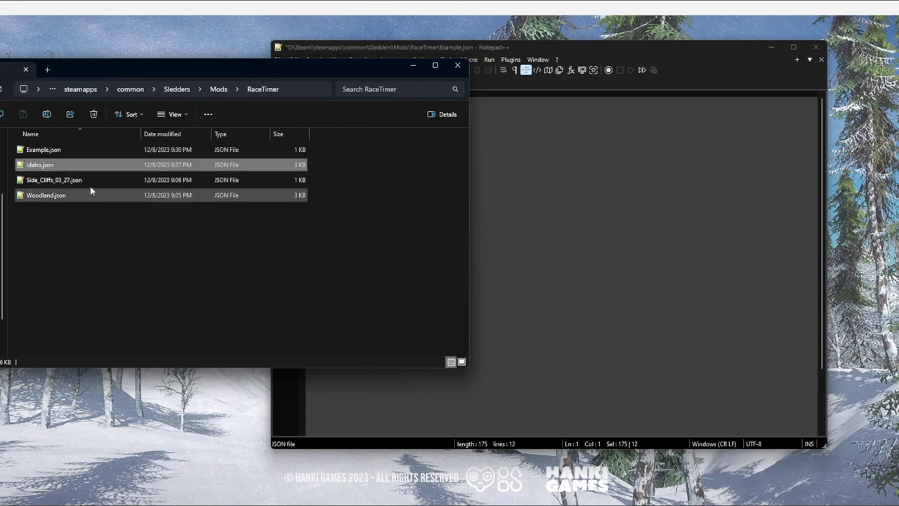
double_click(51, 168)
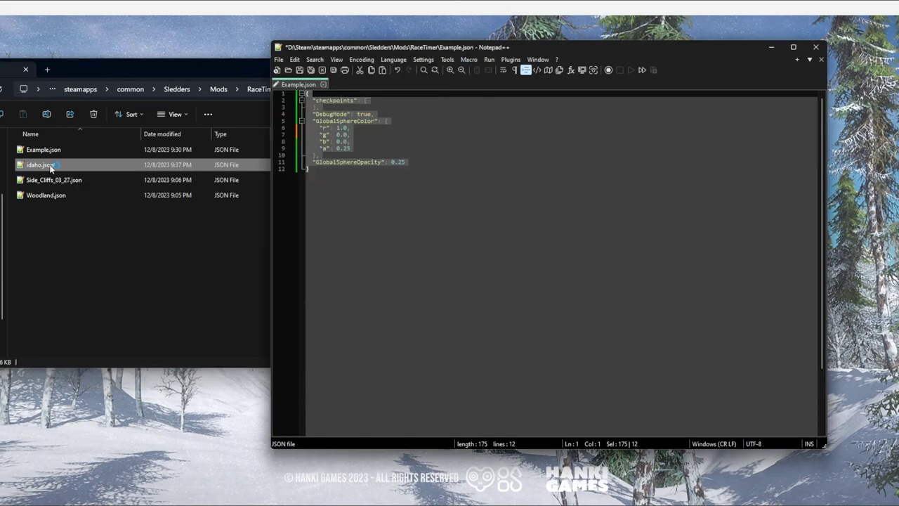
Replace all the contents of idaho.json with the copied Example.json text and save the file.
left_click_drag(821, 157, 712, 52)
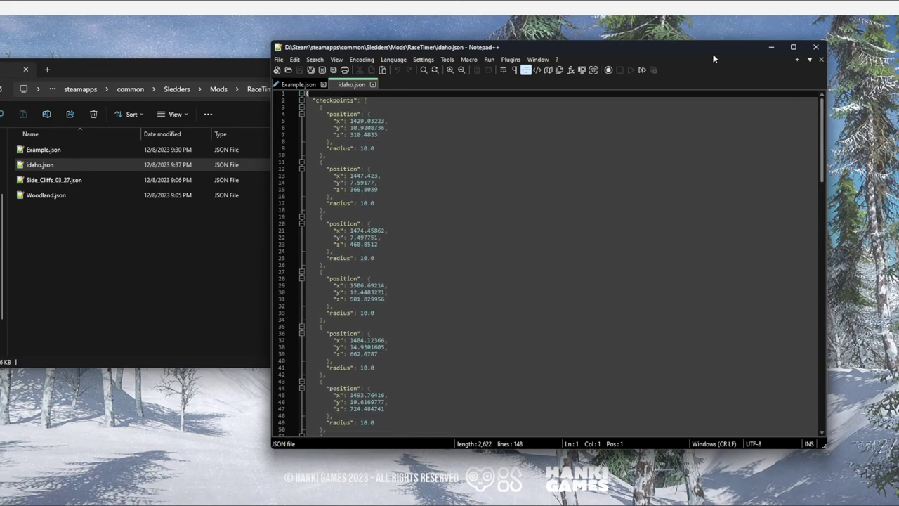
left_click(523, 210)
left_click_drag(821, 137, 806, 182)
scroll(817, 176, "up", 14)
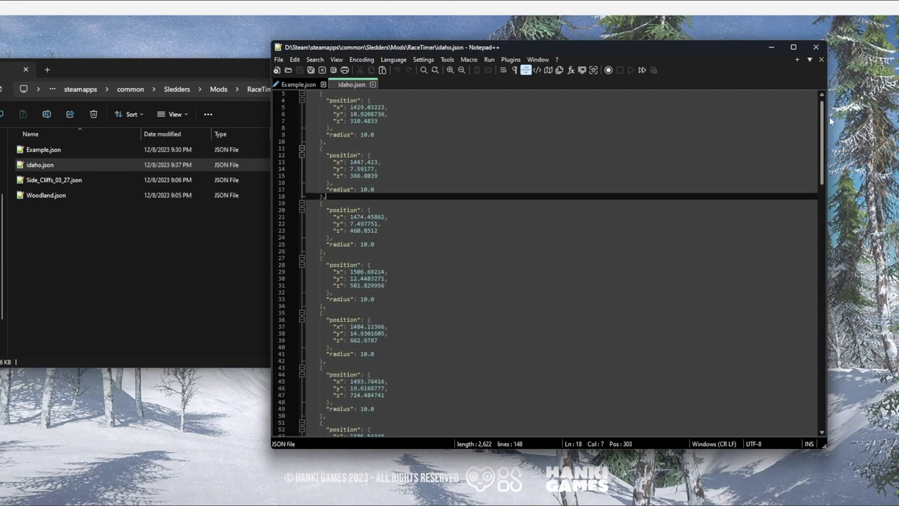
left_click(674, 267)
key("ctrl+a")
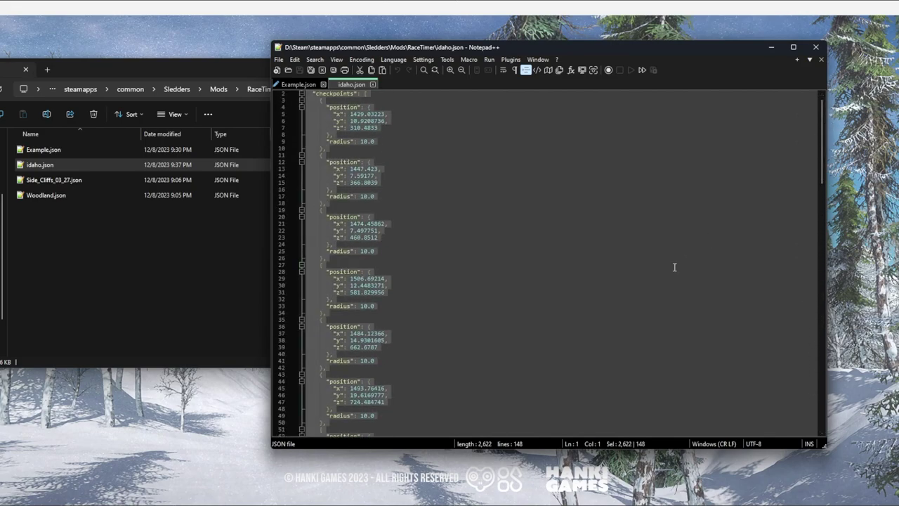
left_click(294, 59)
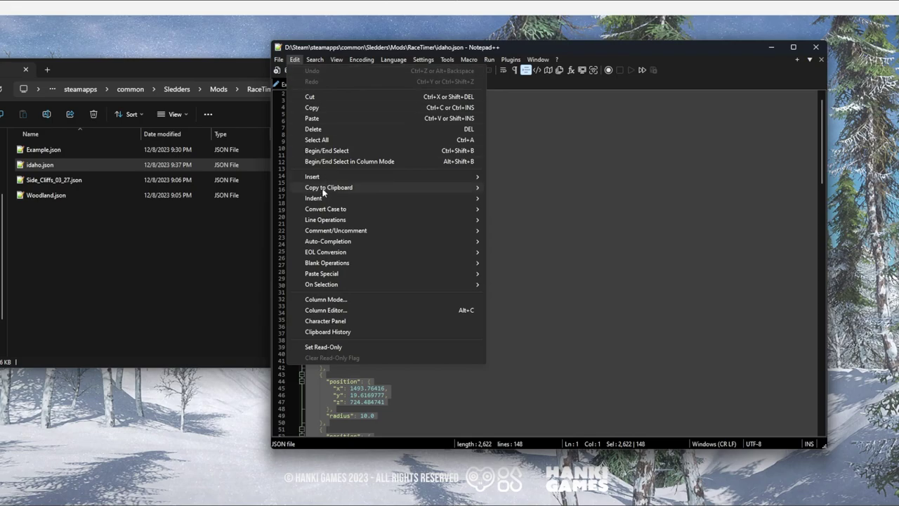
left_click(348, 120)
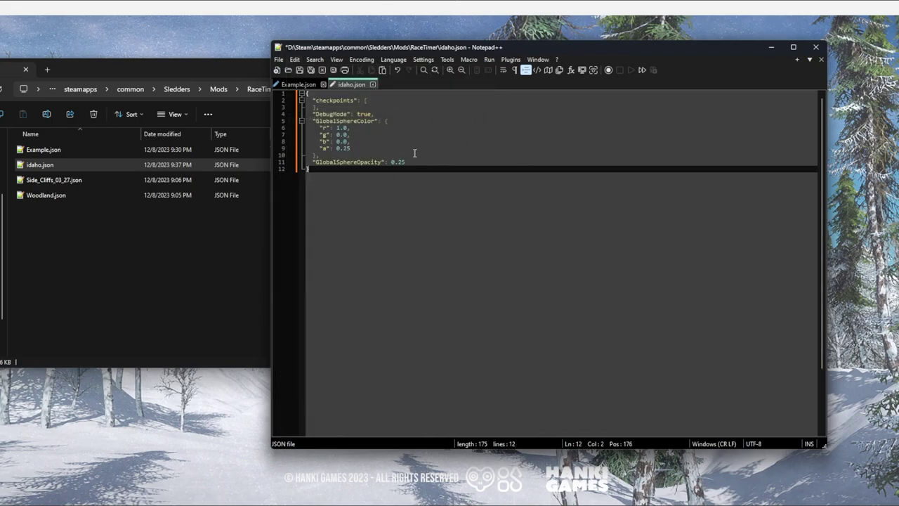
key("ctrl+s")
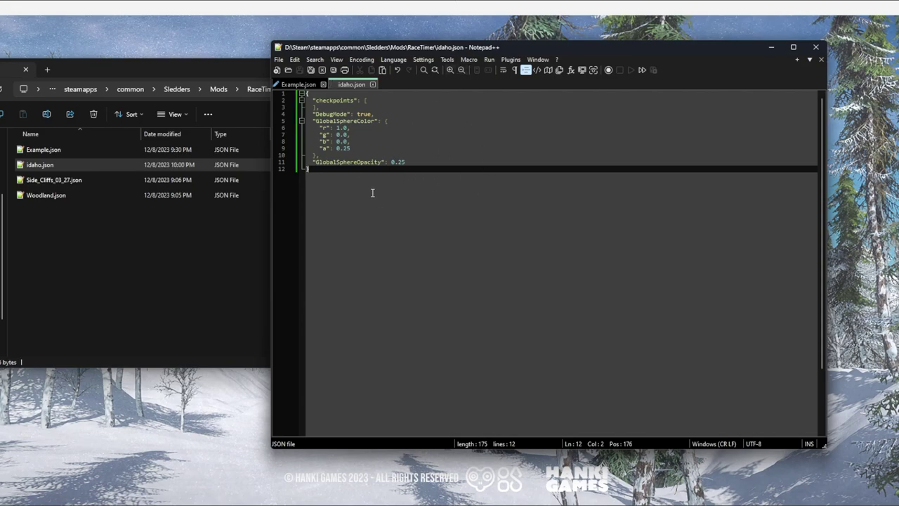
Switch to Sledders, get past the title screen, and start a ride from the garage with the map selected.
left_click(204, 12)
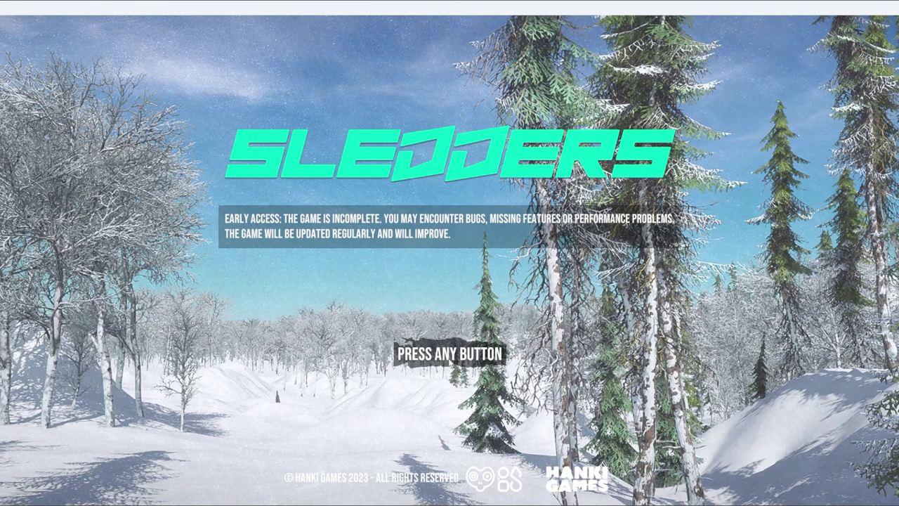
left_click(462, 349)
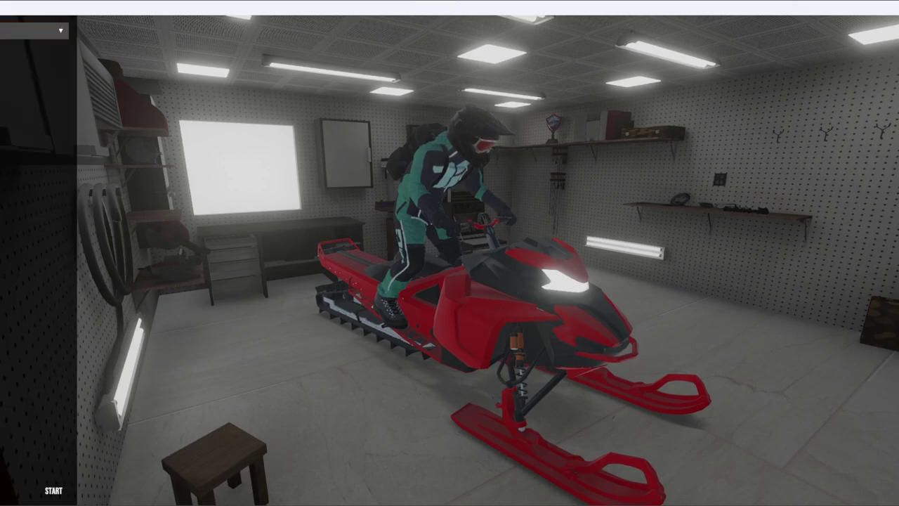
left_click(31, 31)
left_click(54, 490)
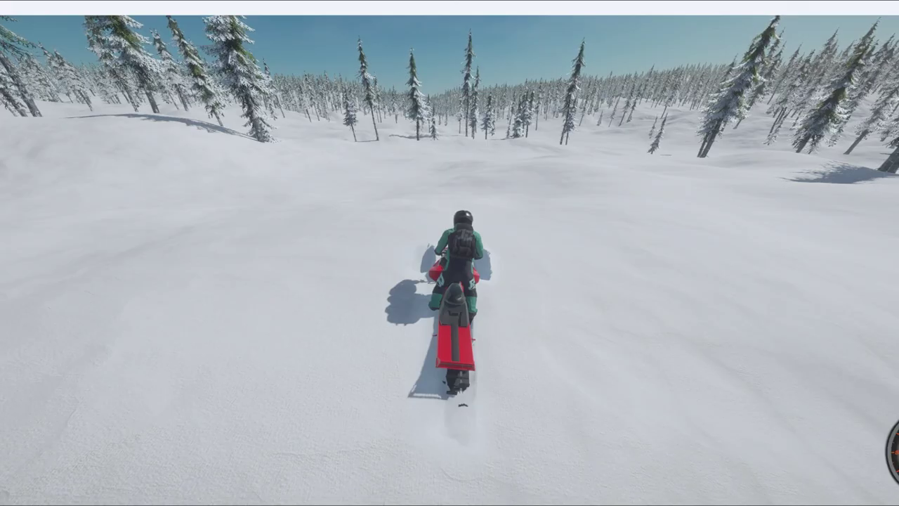
Ride the snowmobile across the open snow into the forest, laying out five race checkpoints along the route.
scroll(450, 253, "down", 3)
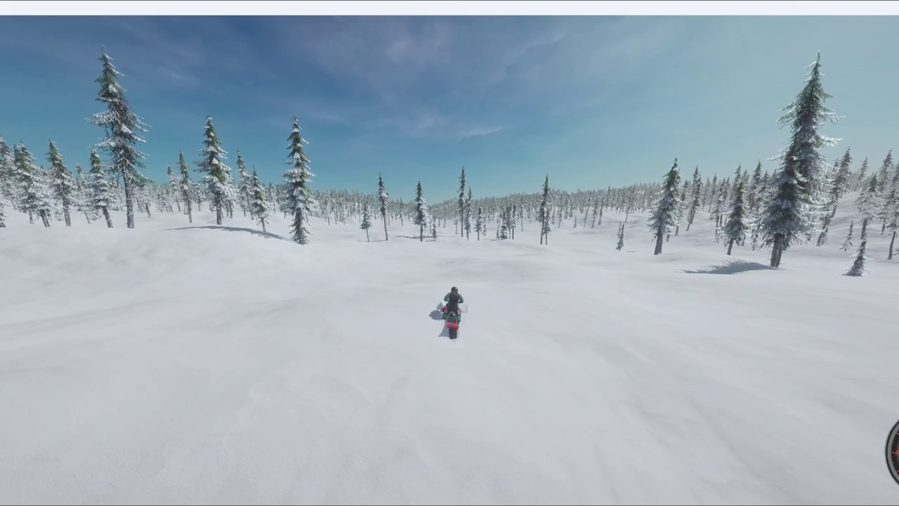
key("w")
key("d")
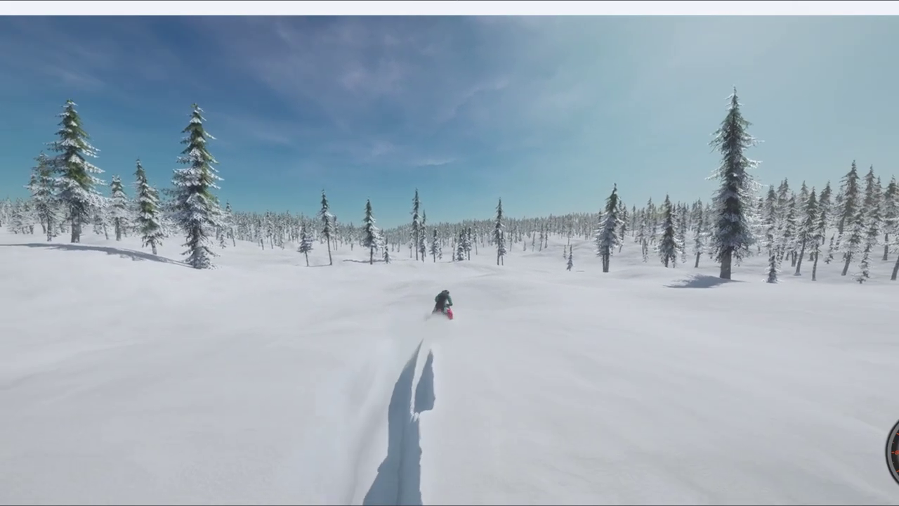
key("a")
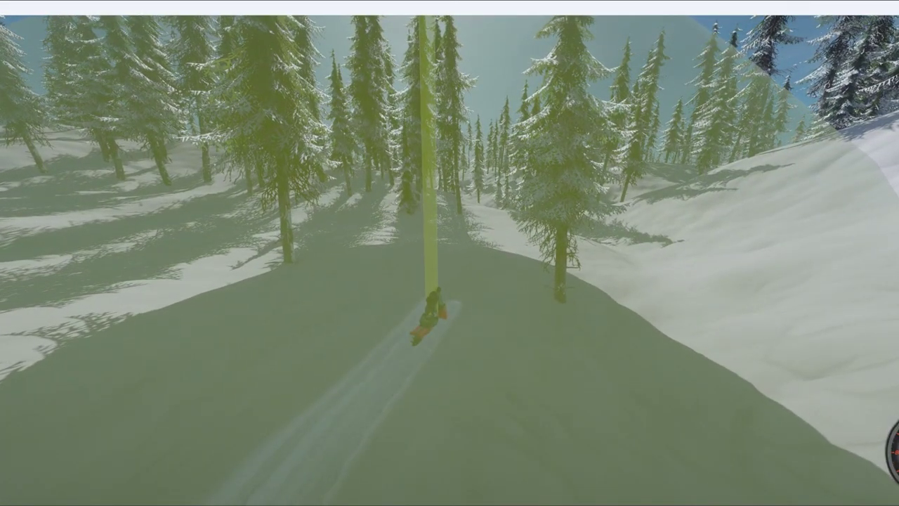
Switch back to idaho.json in Notepad++ and reload the file with the changes written by the game.
mouse_move(548, 505)
left_click(547, 469)
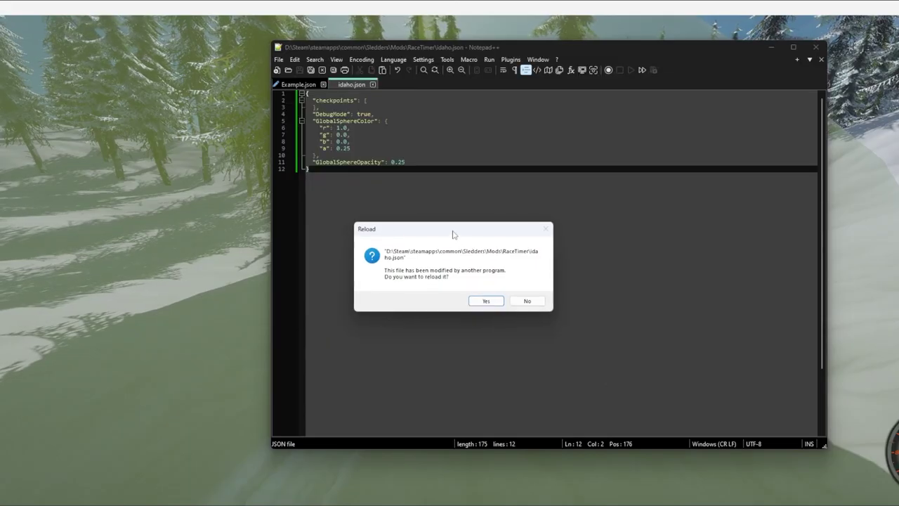
left_click(485, 301)
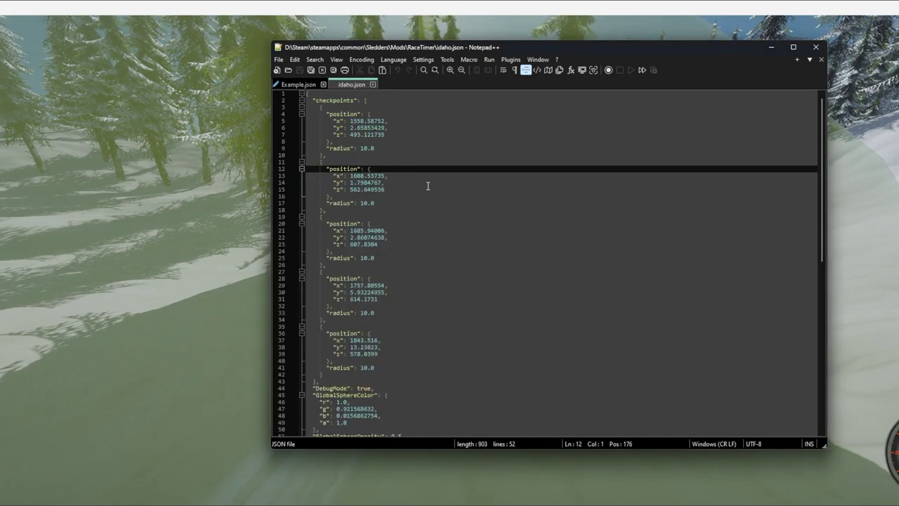
Examine the checkpoint entries in idaho.json, comparing the radius and the x, y and z position of each one.
scroll(428, 186, "down", 8)
scroll(428, 185, "up", 8)
left_click_drag(389, 379, 323, 114)
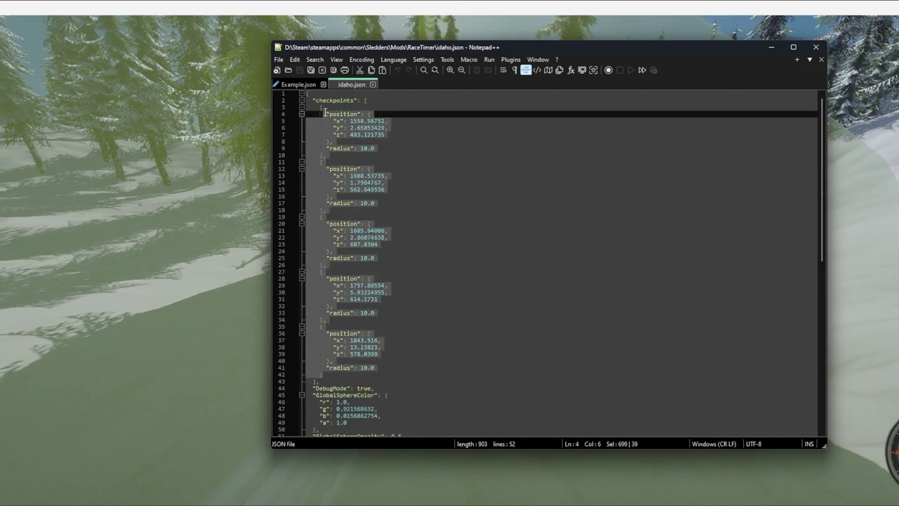
left_click(408, 129)
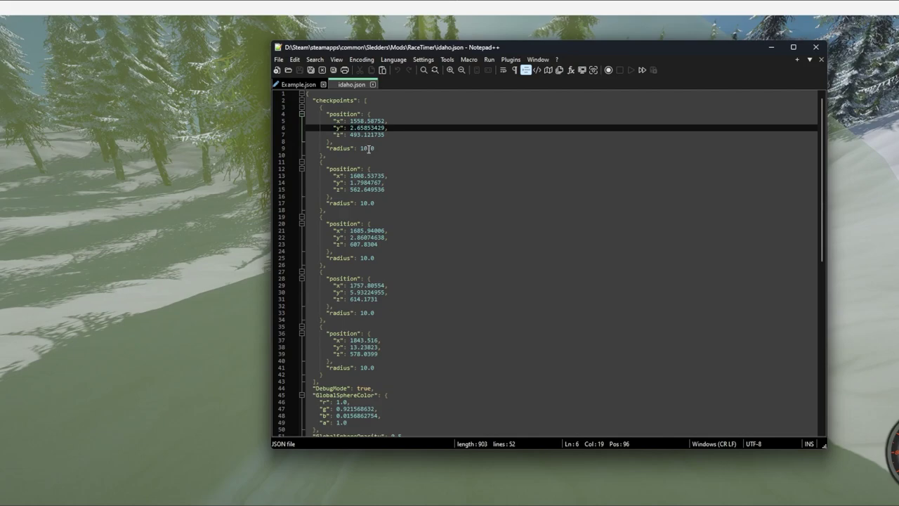
left_click(365, 202)
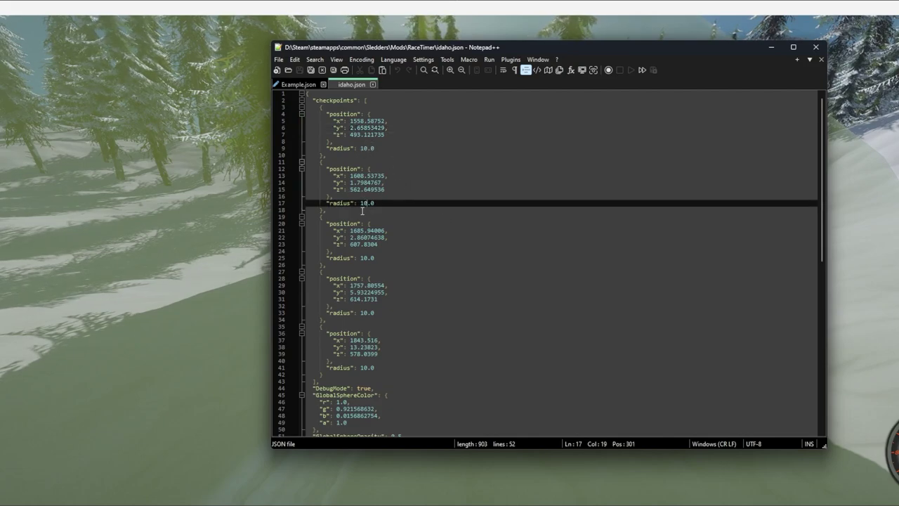
left_click(362, 183)
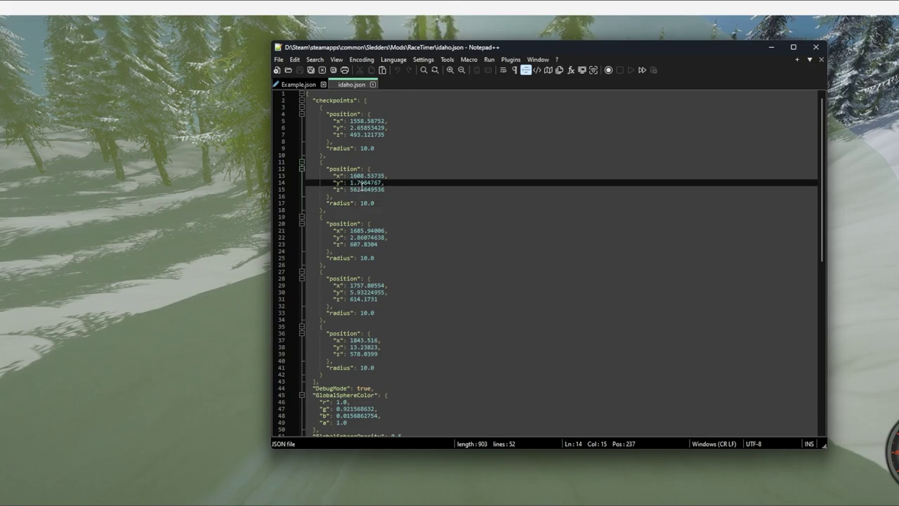
left_click(373, 128)
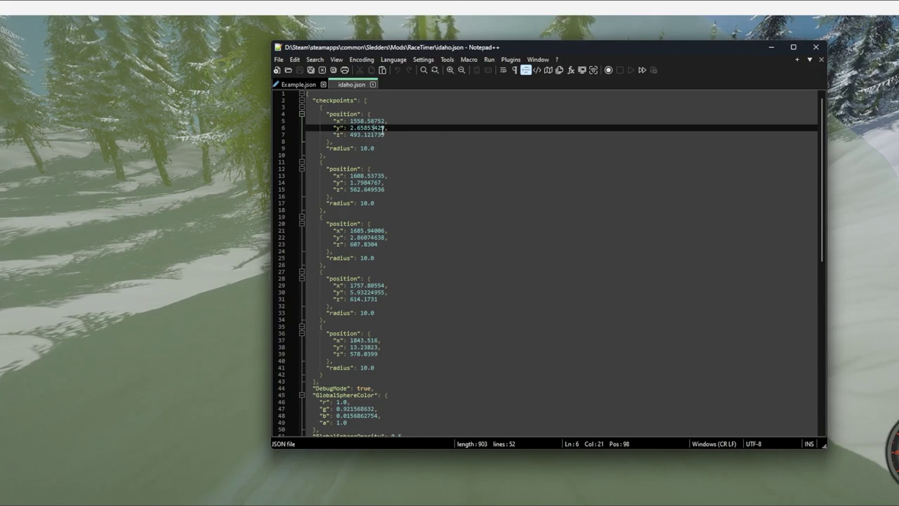
left_click_drag(412, 134, 338, 120)
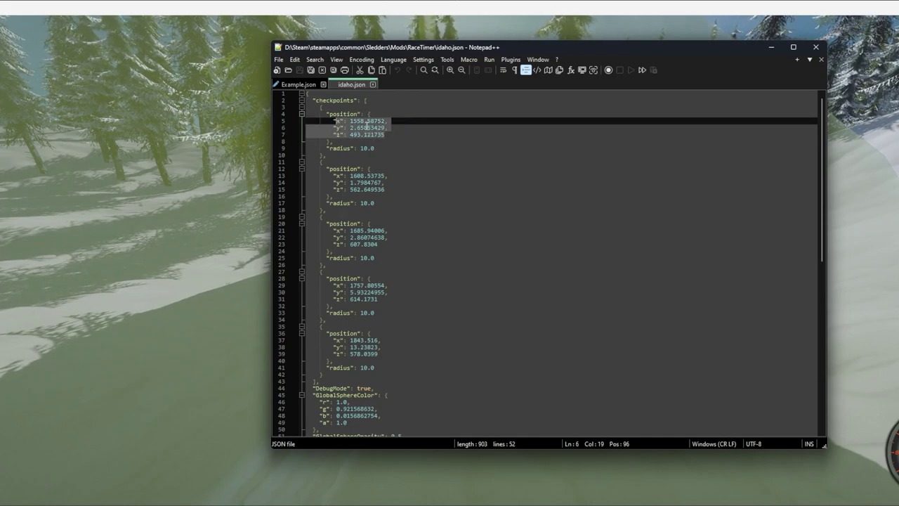
left_click(366, 128)
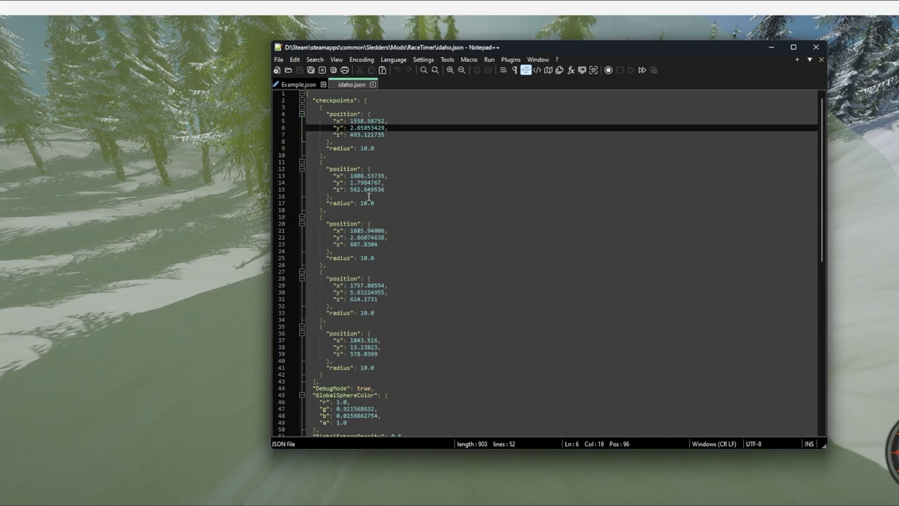
left_click(384, 177)
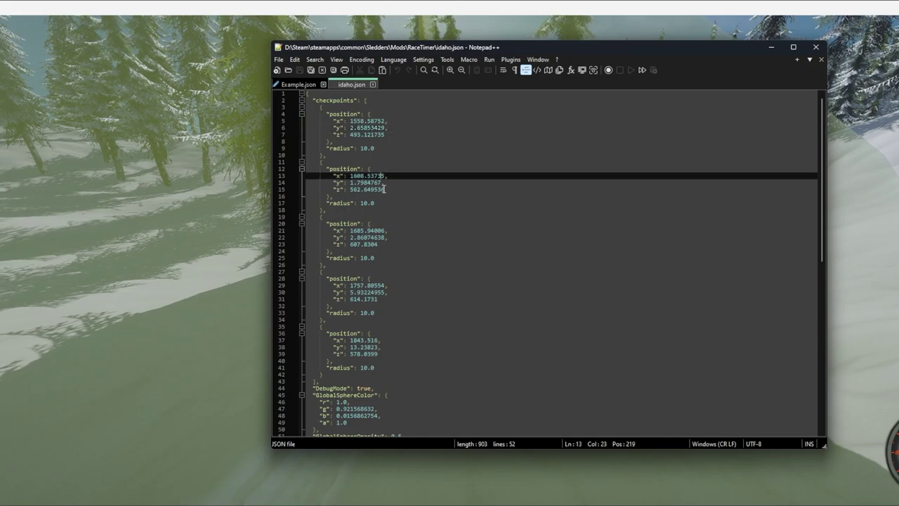
left_click(391, 236)
left_click(392, 291)
left_click(395, 347)
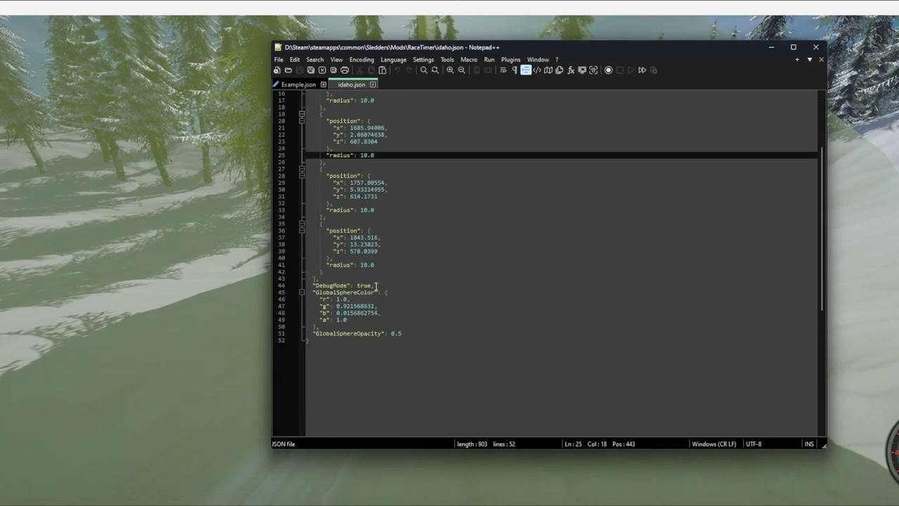
Set DebugMode to false in idaho.json and save the file.
scroll(441, 264, "up", 5)
scroll(442, 264, "down", 7)
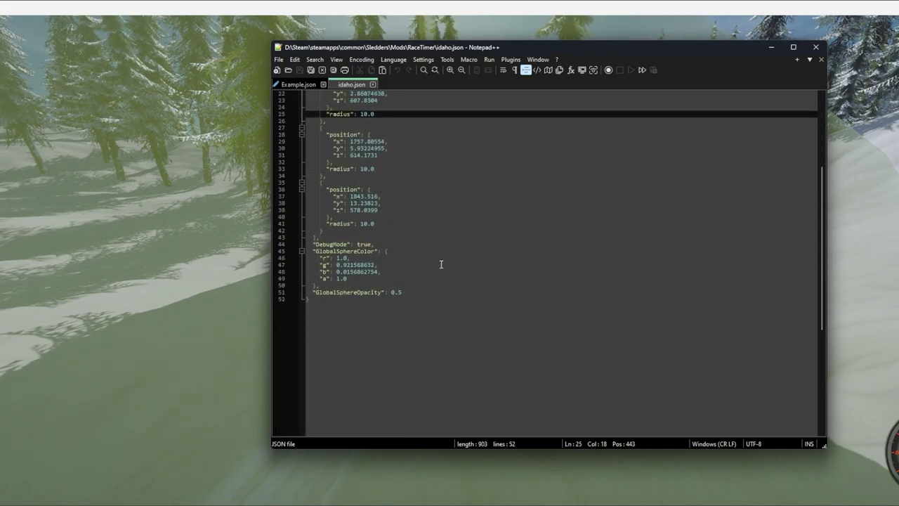
scroll(428, 239, "up", 6)
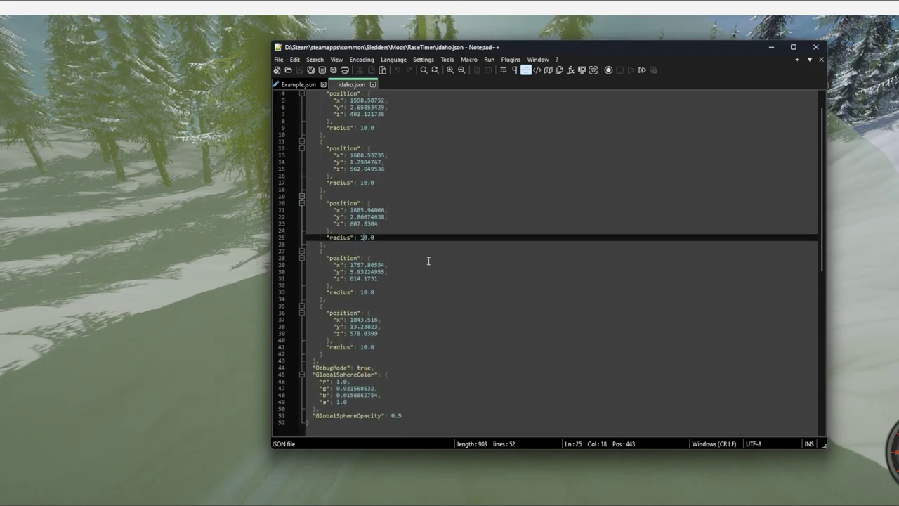
left_click(362, 368)
type("fals")
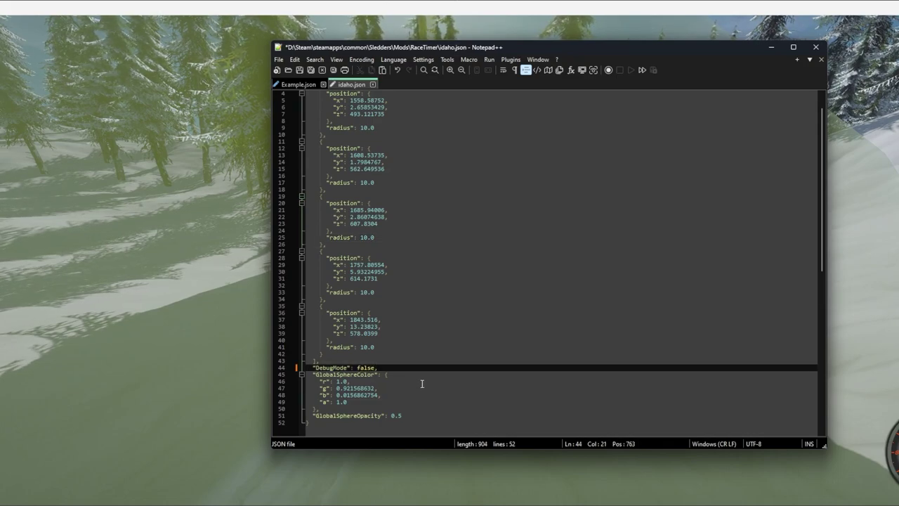
key("ctrl+s")
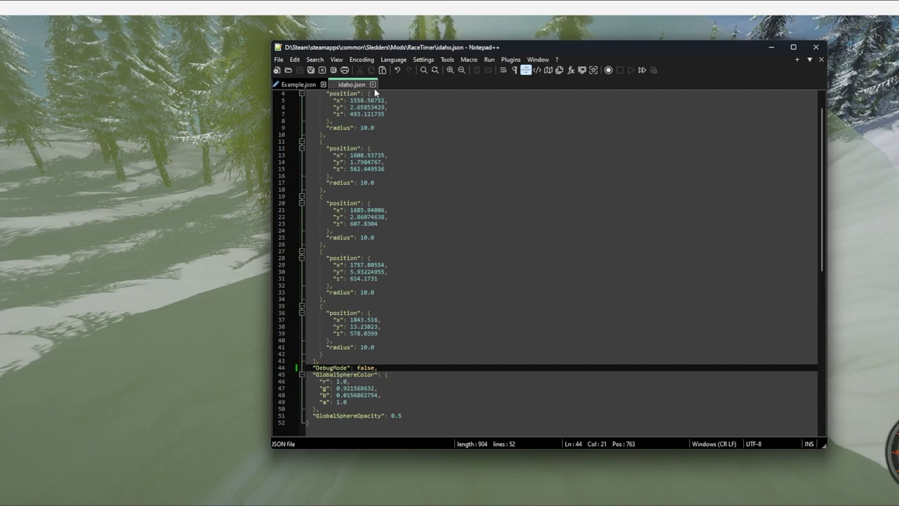
Return to Sledders, leave the current ride for the garage and start the map again.
left_click(768, 47)
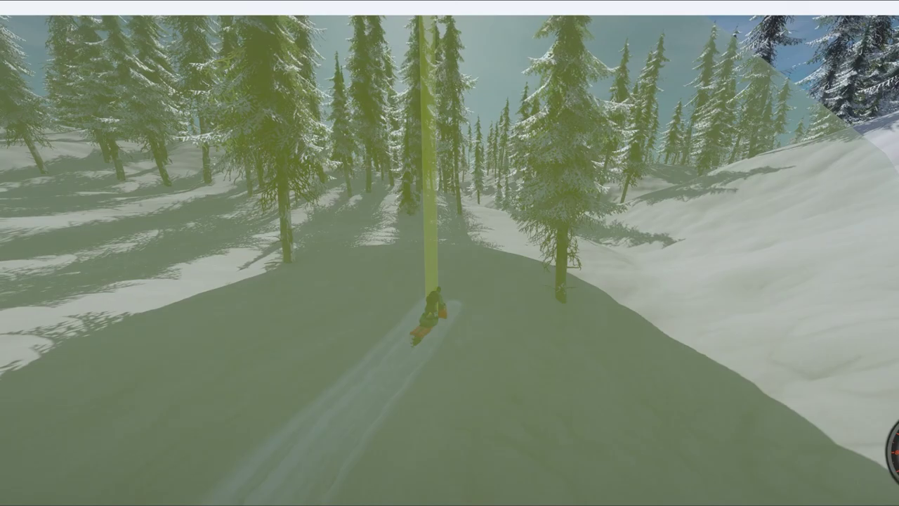
key("Escape")
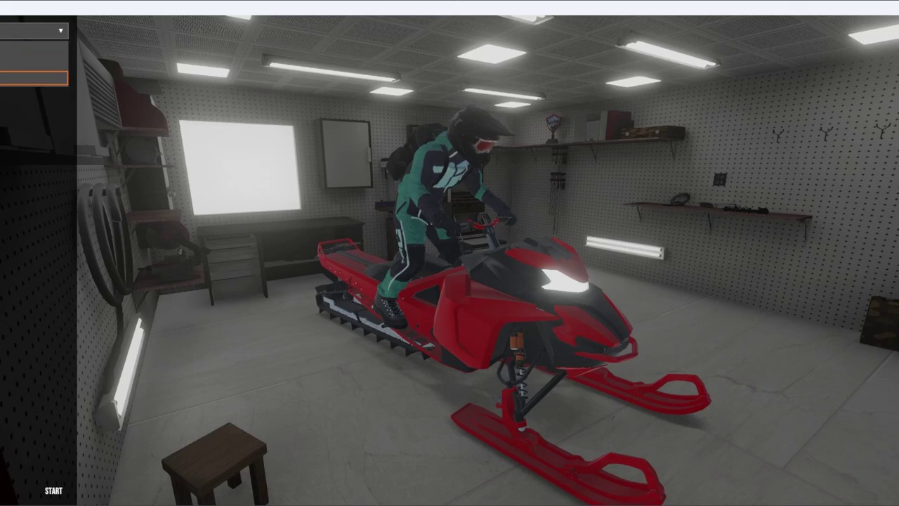
left_click(56, 487)
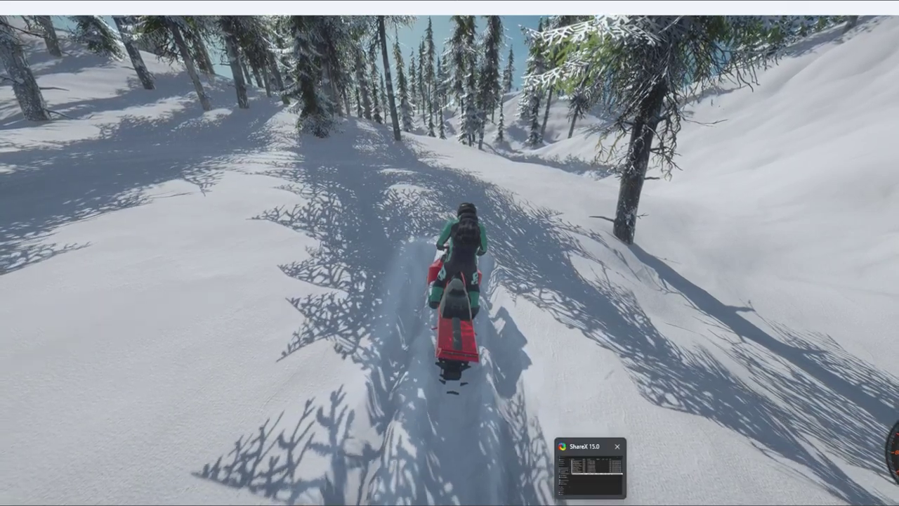
Bring up the MelonLoader console over the game, examine its checkpoint and race time log, and return to Sledders.
mouse_move(526, 505)
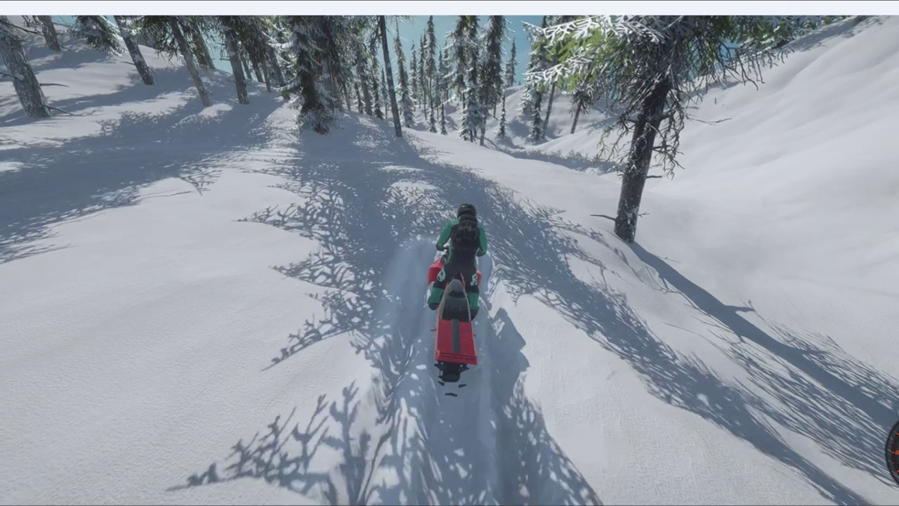
mouse_move(632, 503)
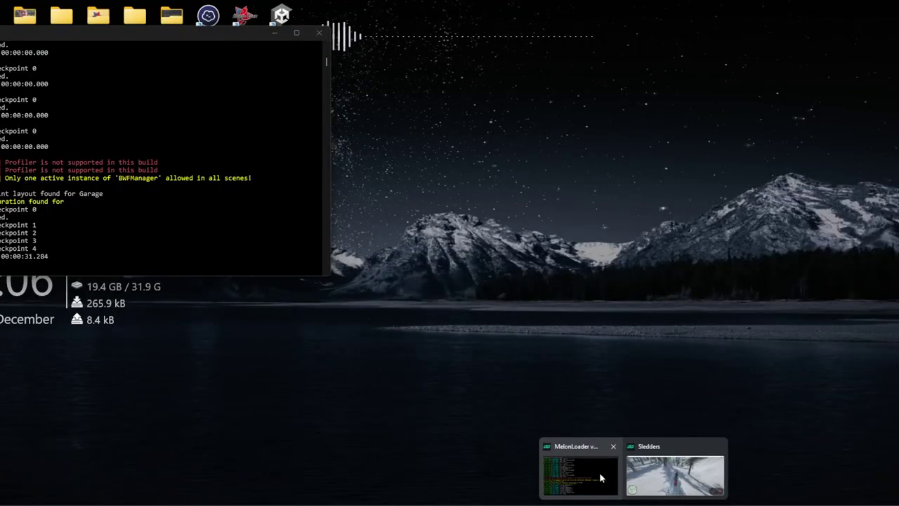
left_click(601, 478)
left_click_drag(120, 39, 162, 47)
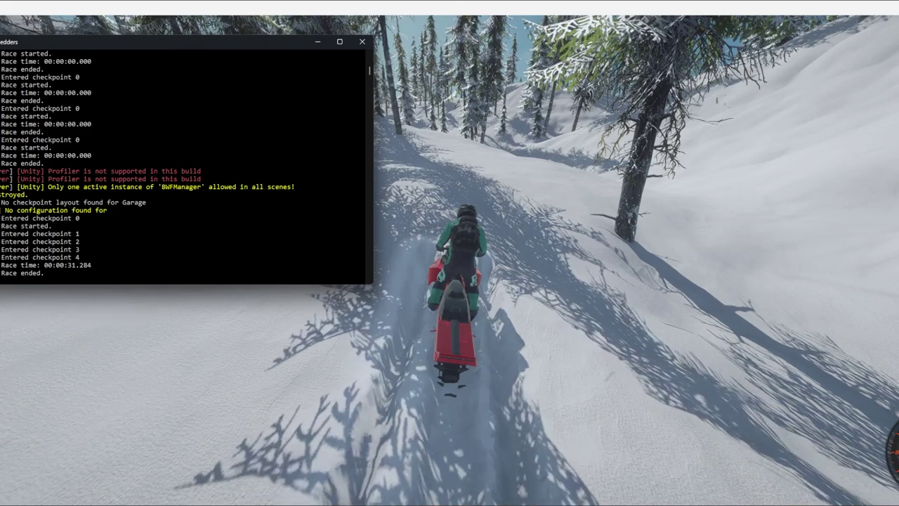
key("alt+Tab")
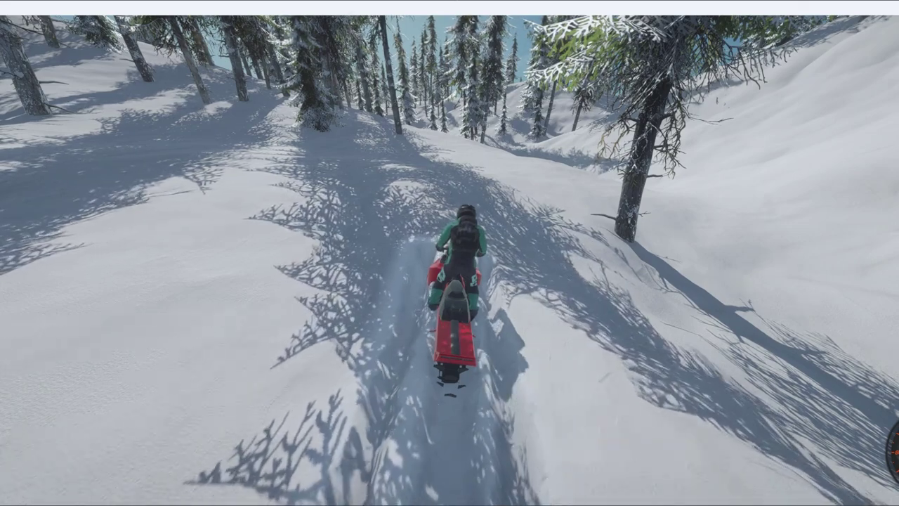
mouse_move(655, 504)
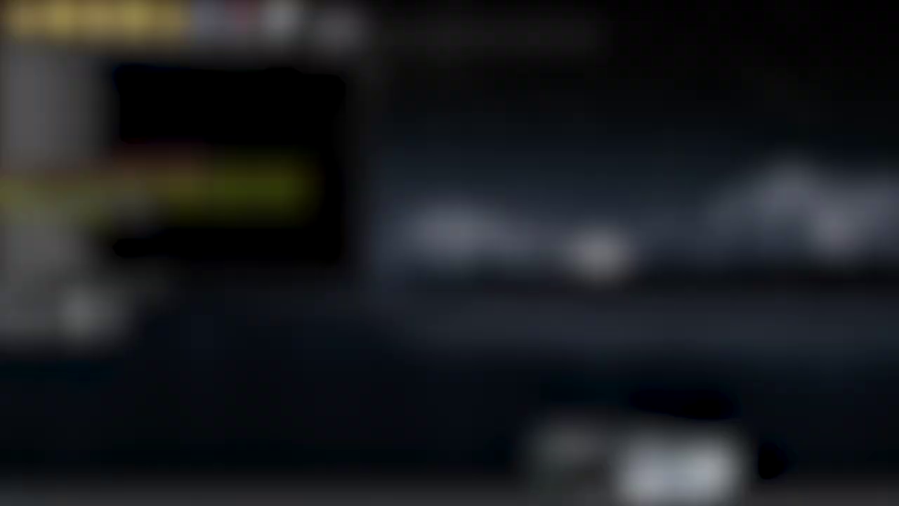
left_click(580, 476)
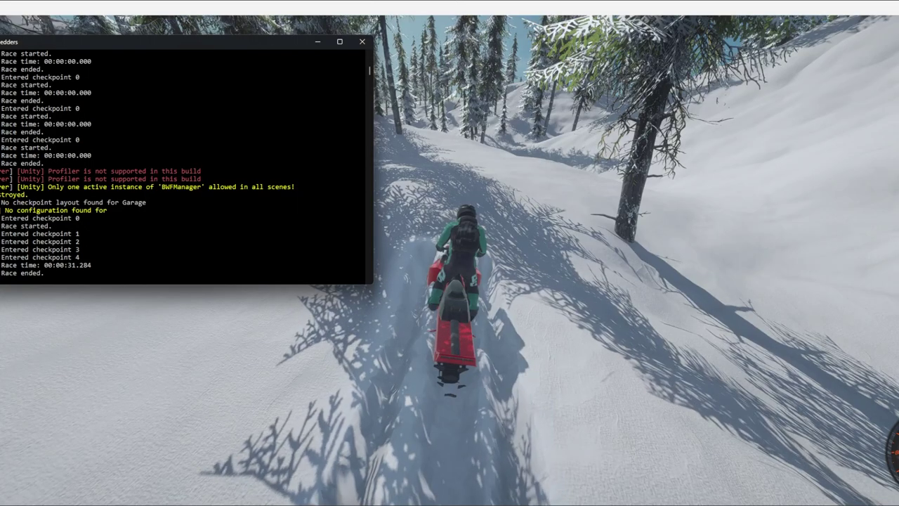
key("alt+Tab")
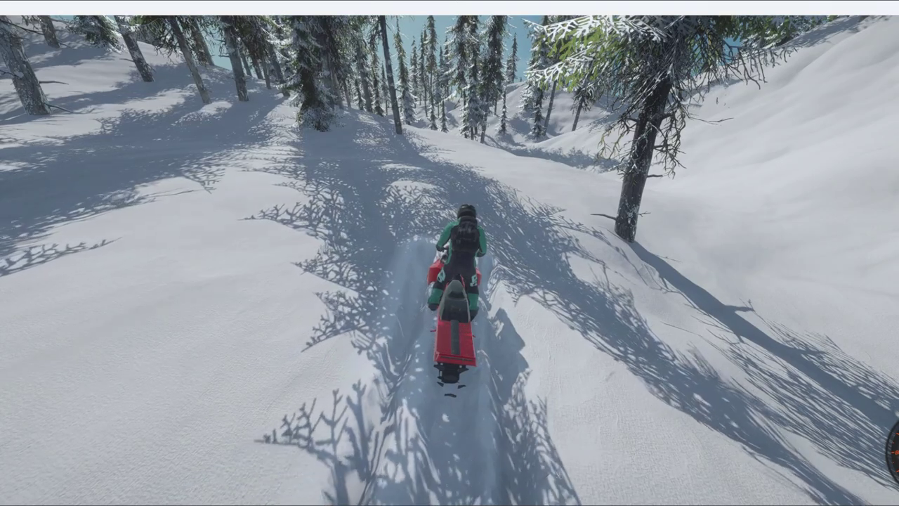